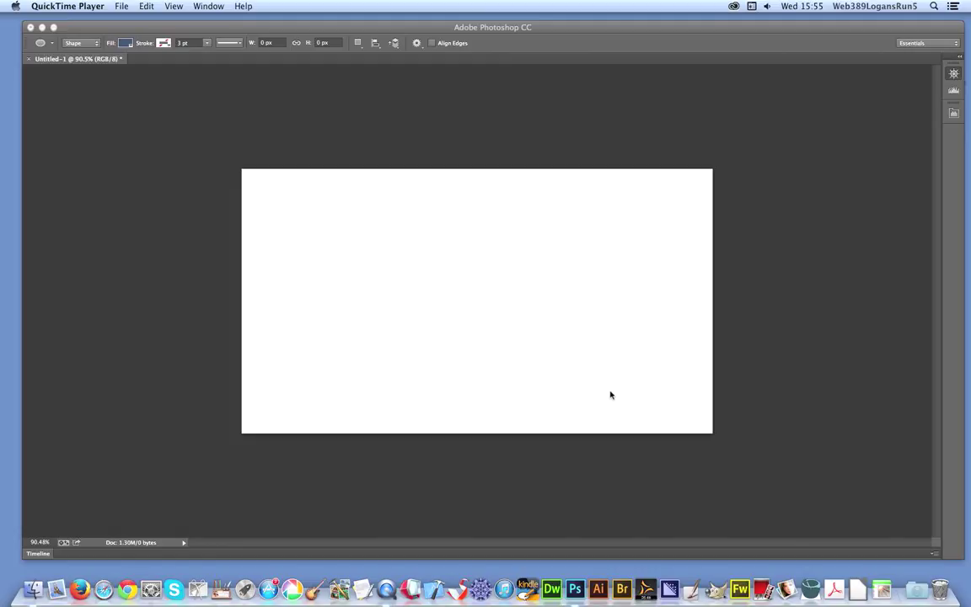
# Step: Bring the Photoshop window with the blank document to the front
pyautogui.click(548, 29)
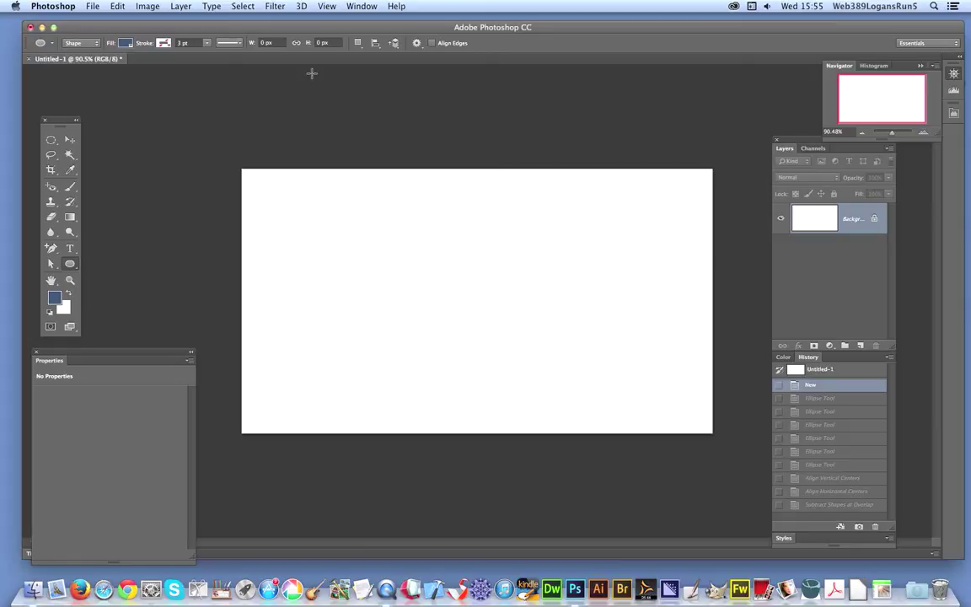
# Step: Set the ellipse to a fixed 20 cm × 20 cm size and place the circle over the canvas centre
pyautogui.click(416, 43)
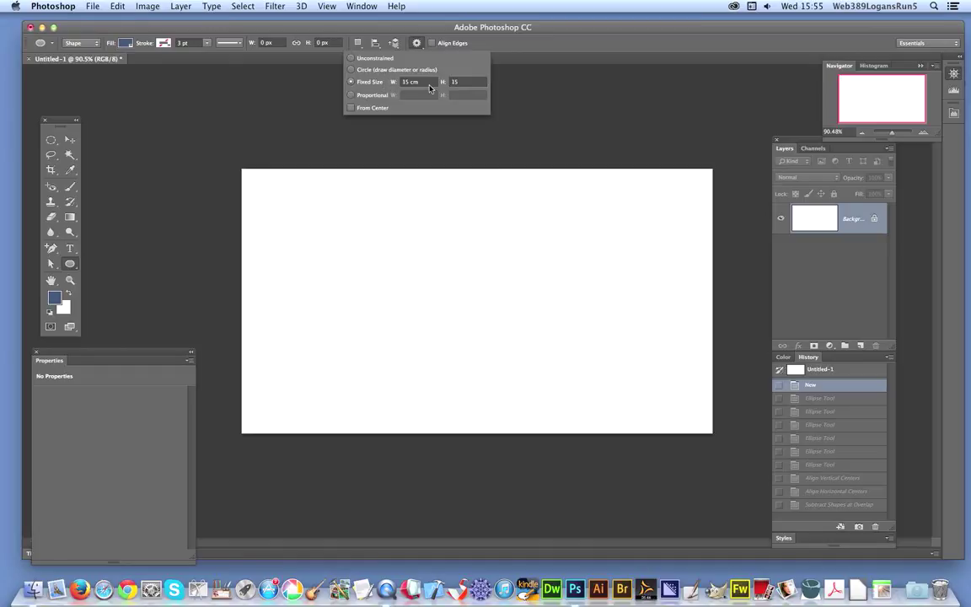
pyautogui.click(378, 78)
pyautogui.write('4')
pyautogui.press('Tab')
pyautogui.press('Tab')
pyautogui.write('20')
pyautogui.press('Tab')
pyautogui.write('20')
pyautogui.press('Tab')
pyautogui.press('Return')
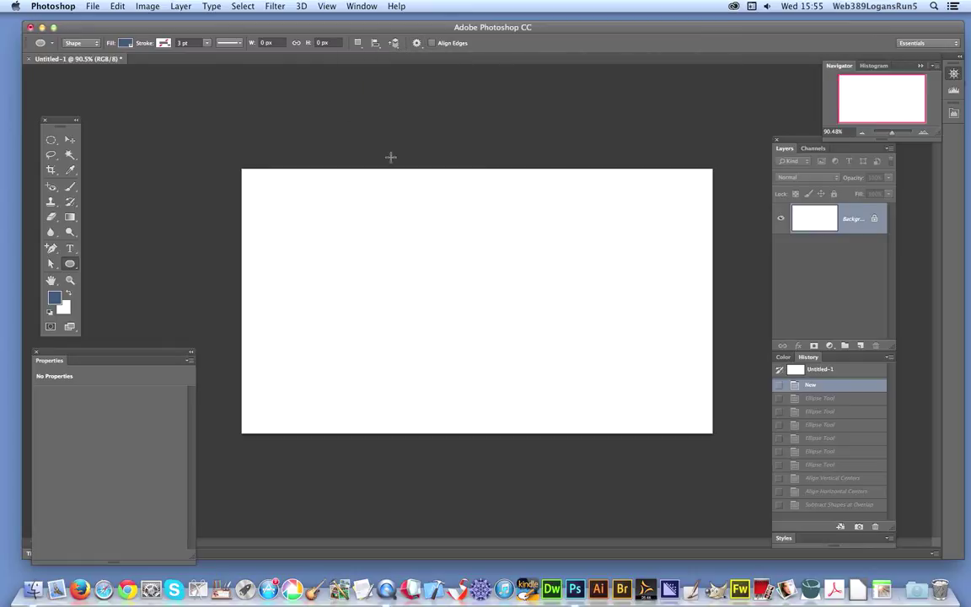
pyautogui.moveTo(451, 264)
pyautogui.mouseDown()
pyautogui.moveTo(375, 162)
pyautogui.moveTo(322, 157)
pyautogui.mouseUp()
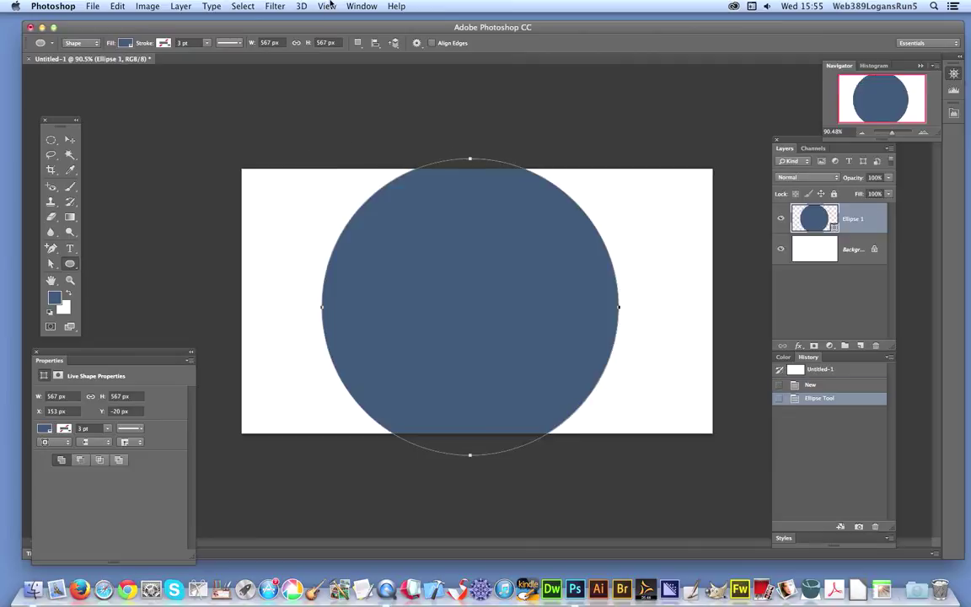
# Step: Change the fixed ellipse size to 19 cm for the next circle
pyautogui.click(417, 43)
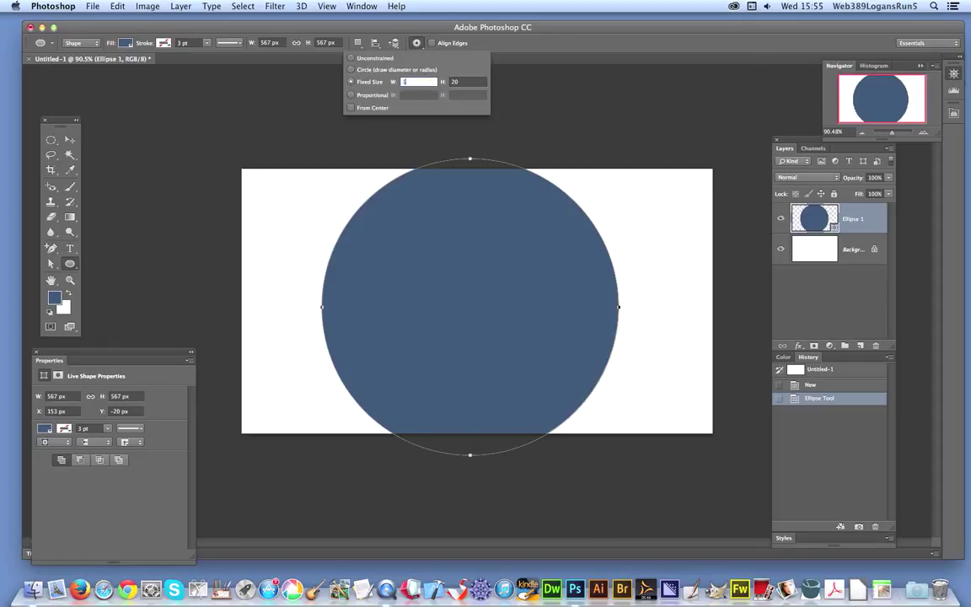
pyautogui.write('19')
pyautogui.press('Tab')
pyautogui.press('Return')
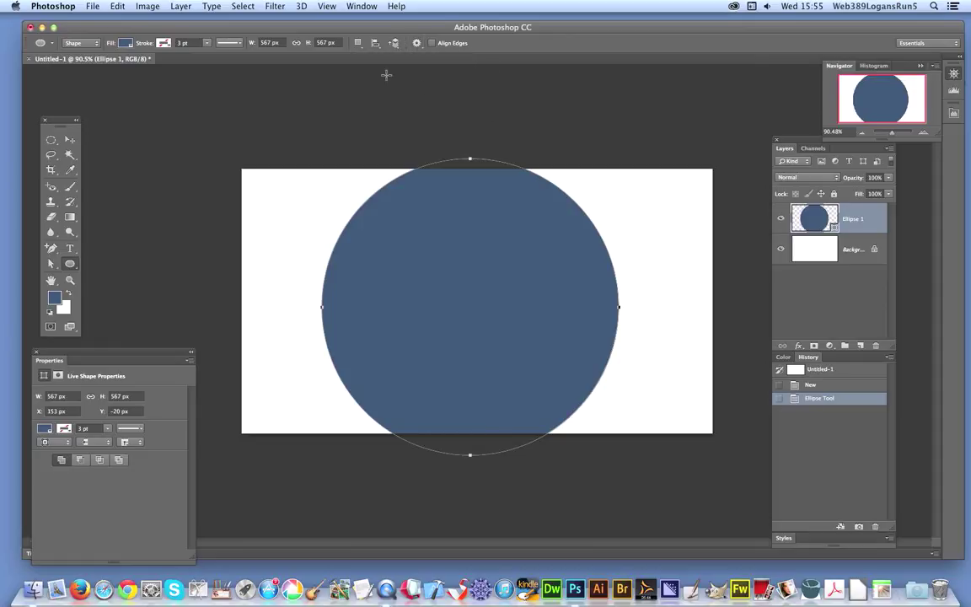
# Step: Place the 19 cm circle, then add an 18 cm circle centred in the stack
pyautogui.moveTo(445, 281); pyautogui.dragTo(329, 161)
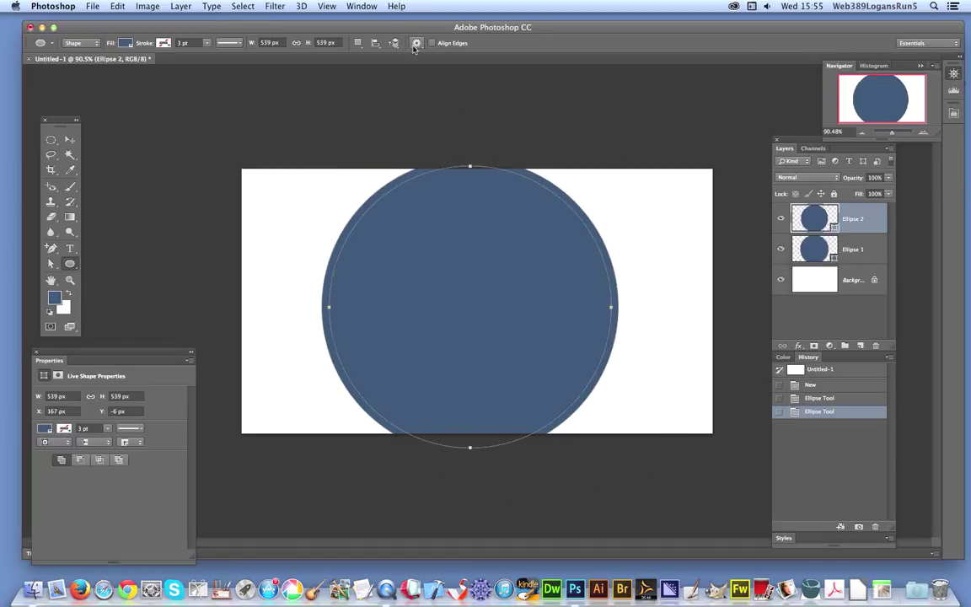
pyautogui.click(415, 43)
pyautogui.click(416, 81)
pyautogui.moveTo(416, 81); pyautogui.dragTo(379, 76)
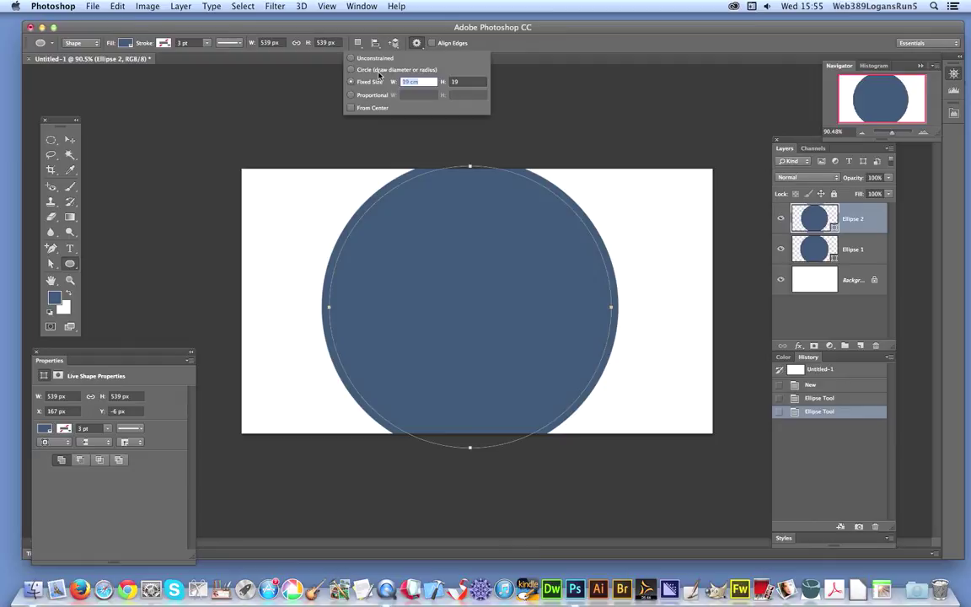
pyautogui.write('18')
pyautogui.press('Tab')
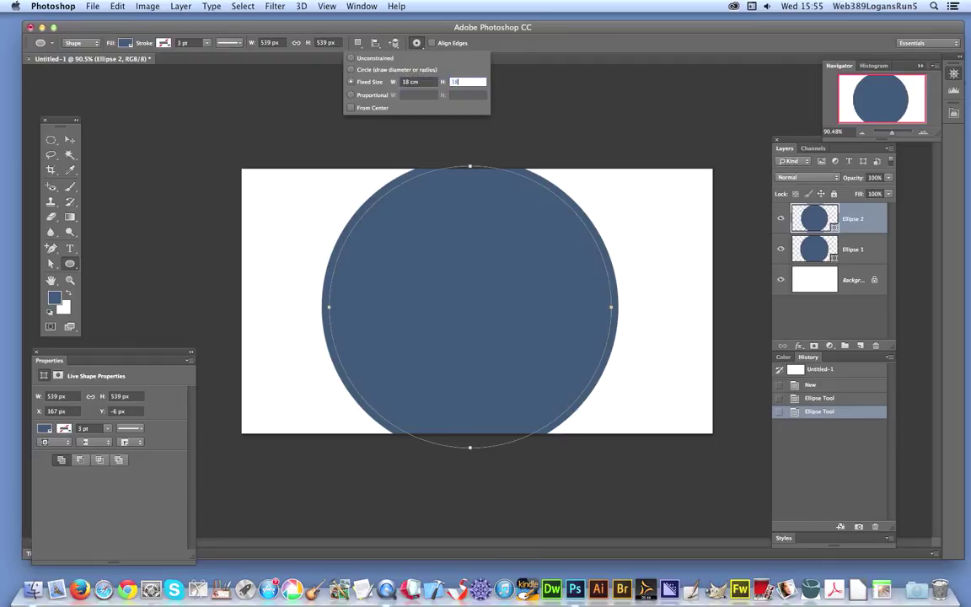
pyautogui.press('Return')
pyautogui.moveTo(367, 152); pyautogui.dragTo(335, 173)
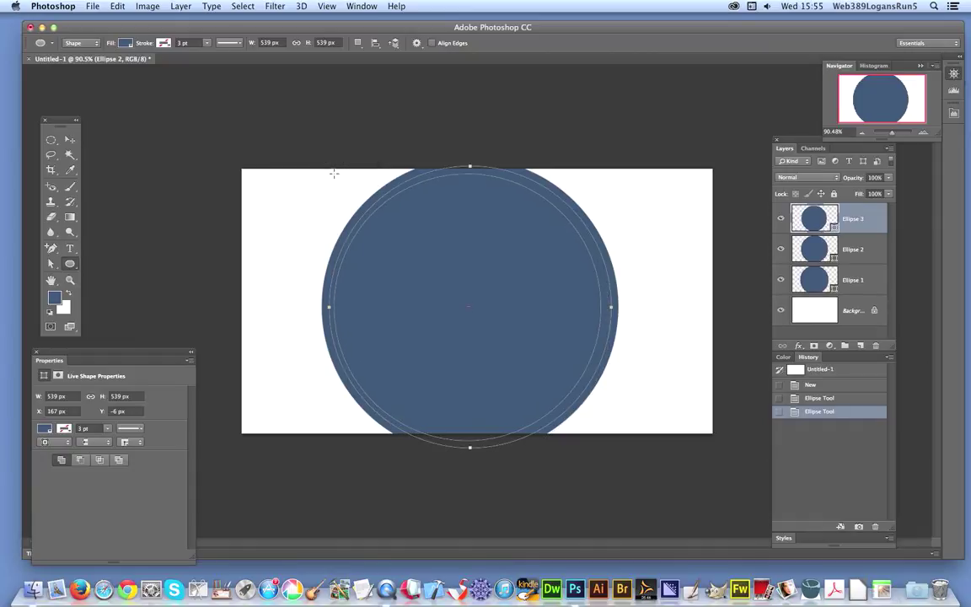
# Step: Add a 17 cm fixed-size circle centred in the stack
pyautogui.click(417, 43)
pyautogui.click(426, 81)
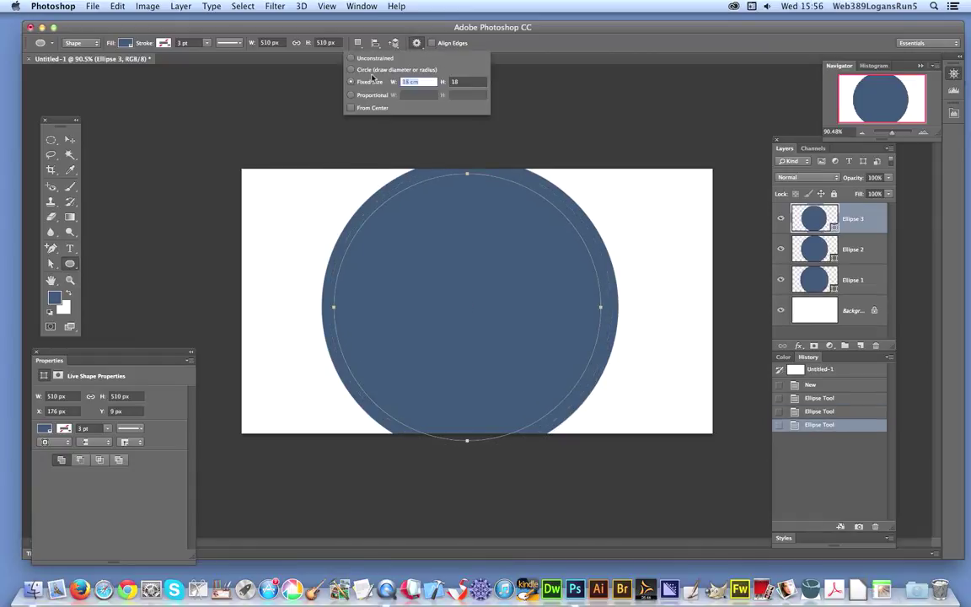
pyautogui.write('17')
pyautogui.press('Tab')
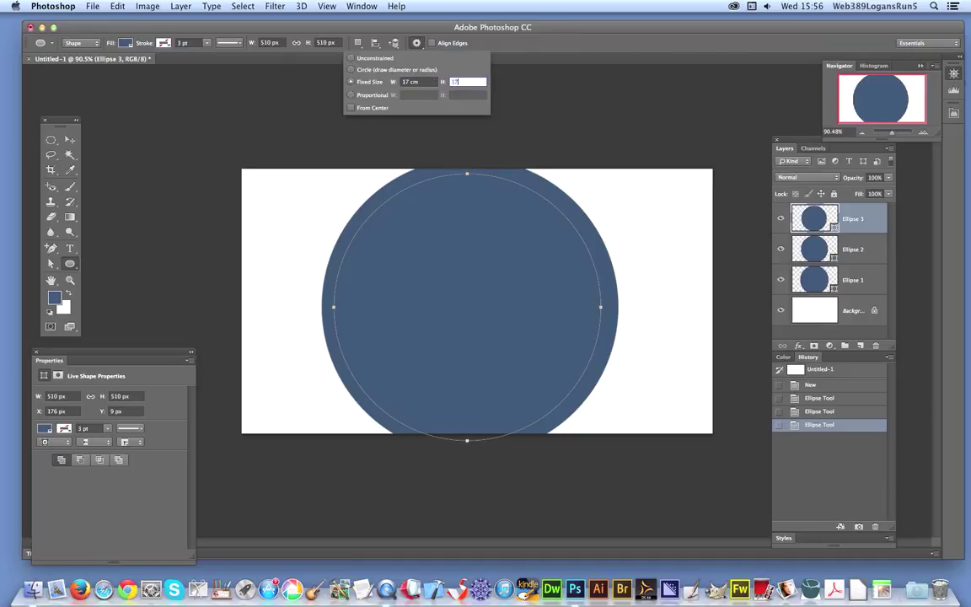
pyautogui.press('Return')
pyautogui.moveTo(427, 231); pyautogui.dragTo(344, 184)
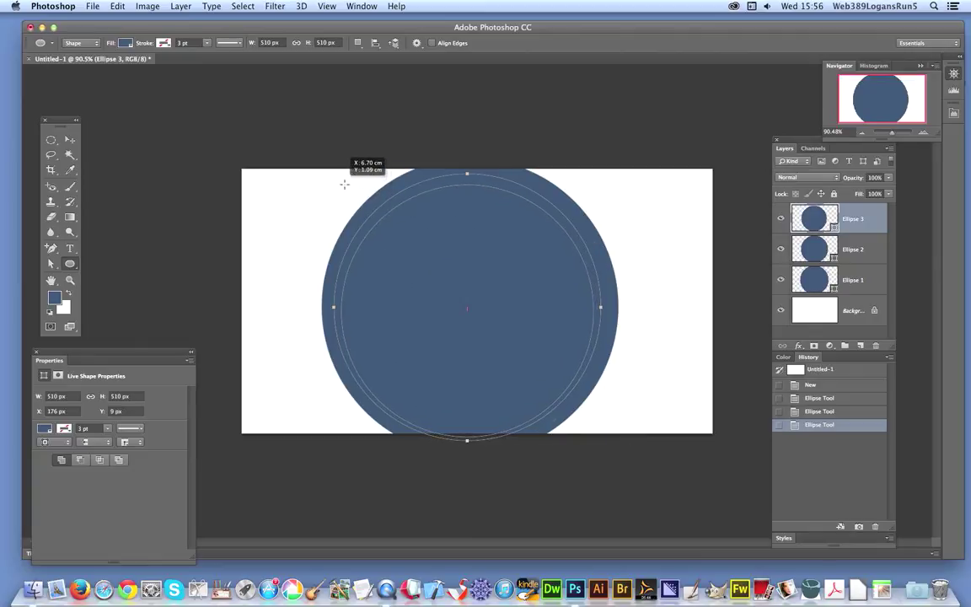
# Step: Add a 16 cm fixed-size circle centred in the stack
pyautogui.click(417, 42)
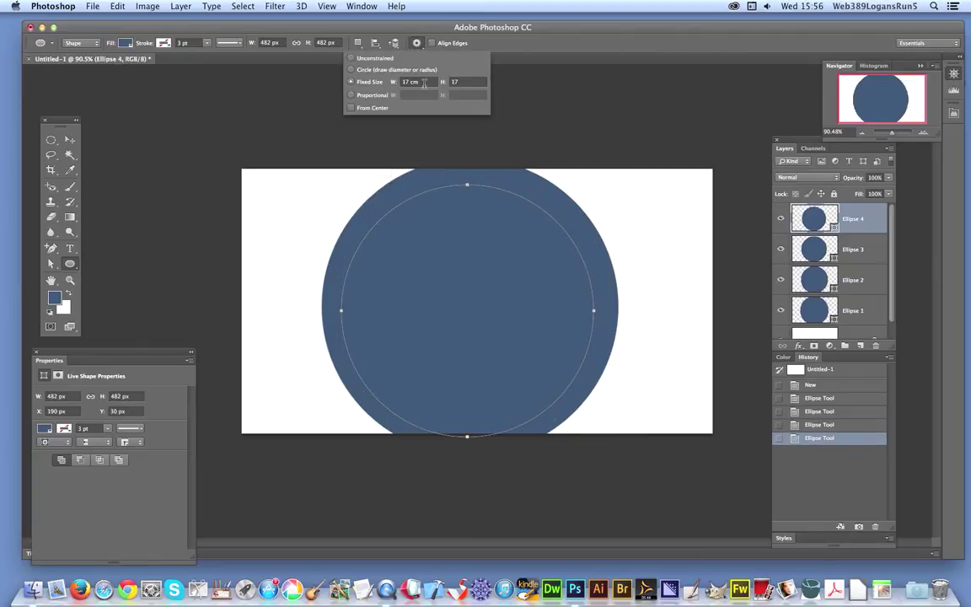
pyautogui.click(424, 82)
pyautogui.write('16')
pyautogui.press('Tab')
pyautogui.press('Return')
pyautogui.moveTo(429, 288)
pyautogui.mouseDown()
pyautogui.moveTo(363, 219)
pyautogui.moveTo(357, 193)
pyautogui.mouseUp()
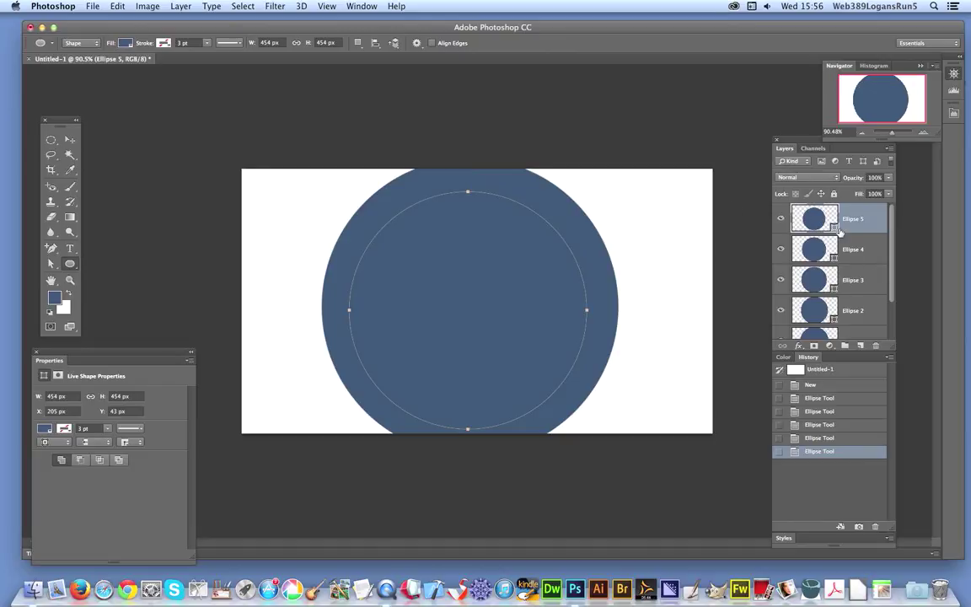
pyautogui.moveTo(889, 278); pyautogui.dragTo(889, 313)
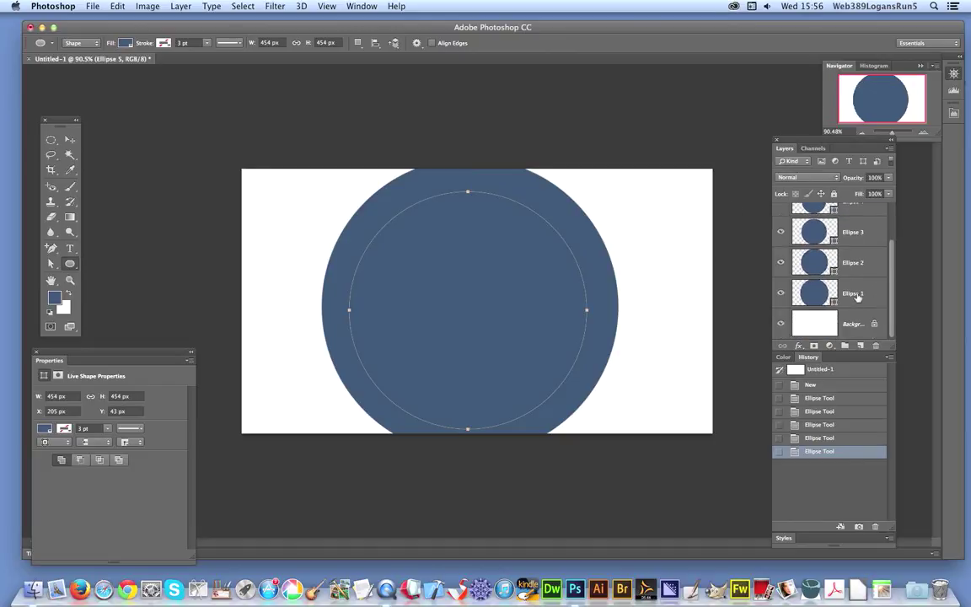
# Step: Align all five ellipse layers on vertical and horizontal centres, then subtract shapes at overlap
pyautogui.keyDown('shift'); pyautogui.click(857, 295); pyautogui.keyUp('shift')
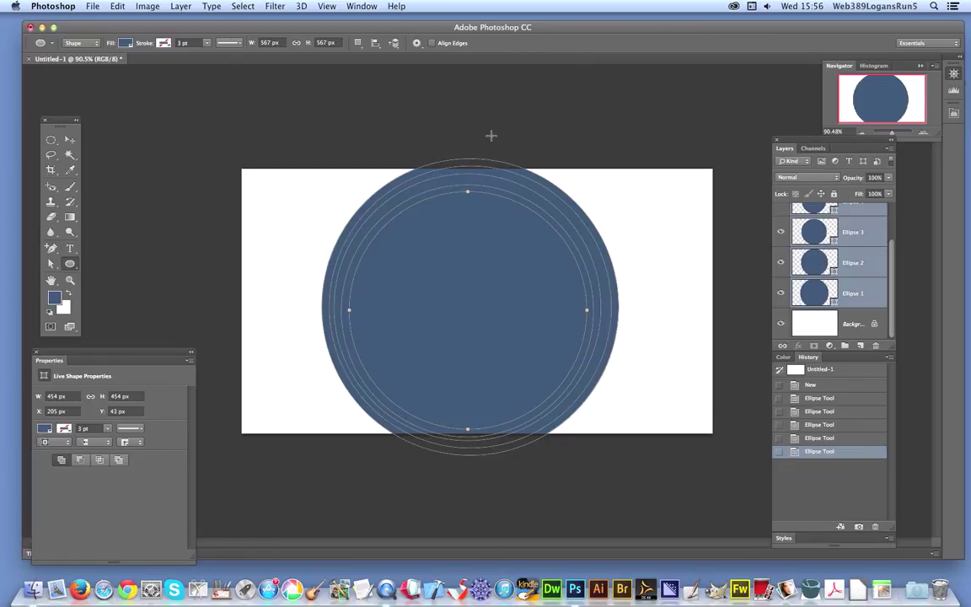
pyautogui.click(184, 7)
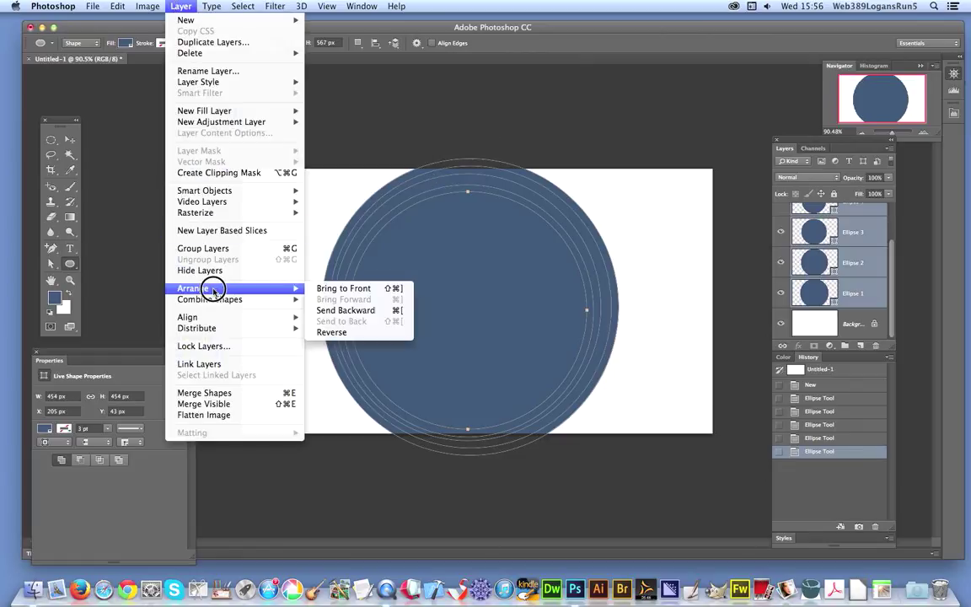
pyautogui.moveTo(187, 316)
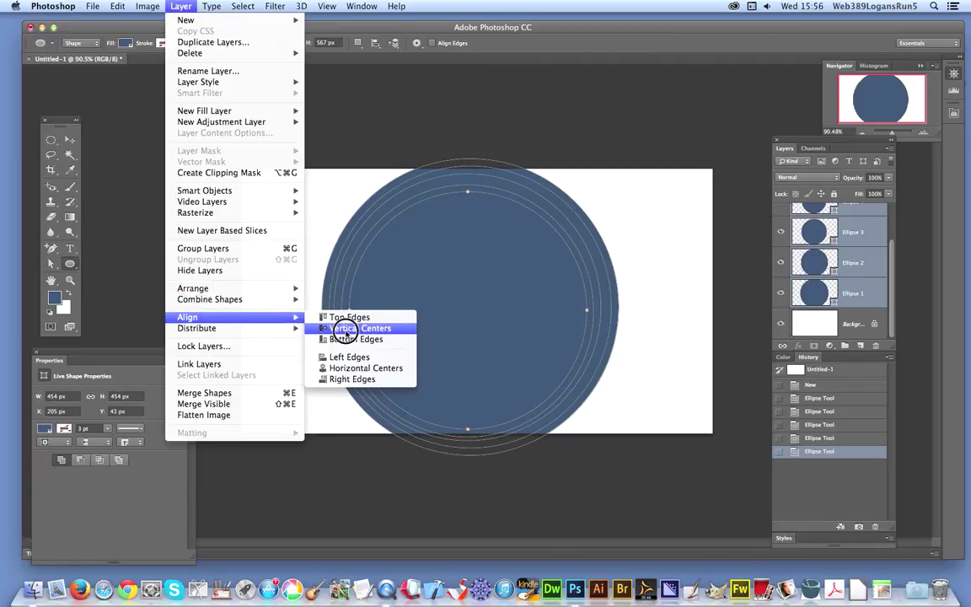
pyautogui.click(345, 328)
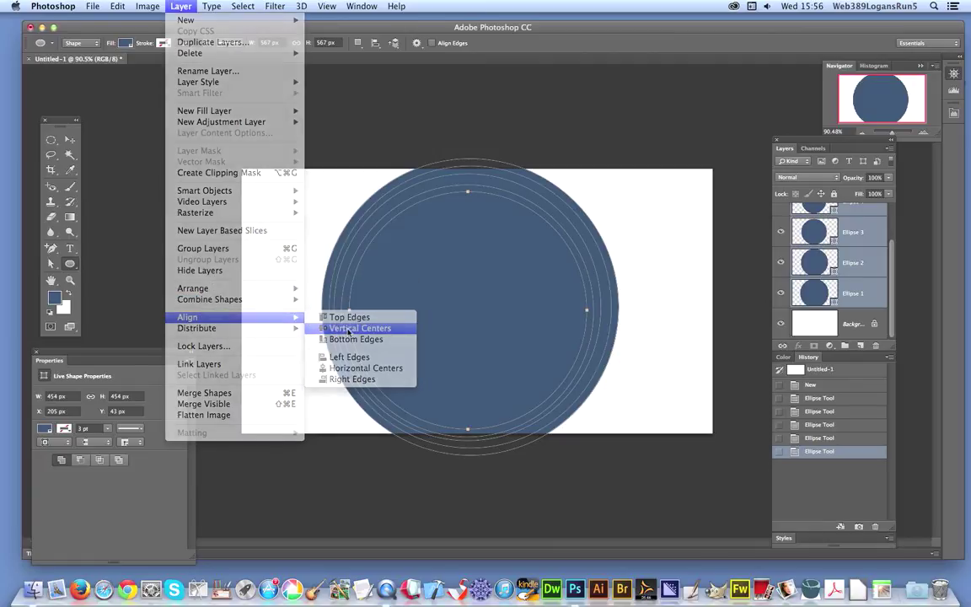
pyautogui.click(182, 7)
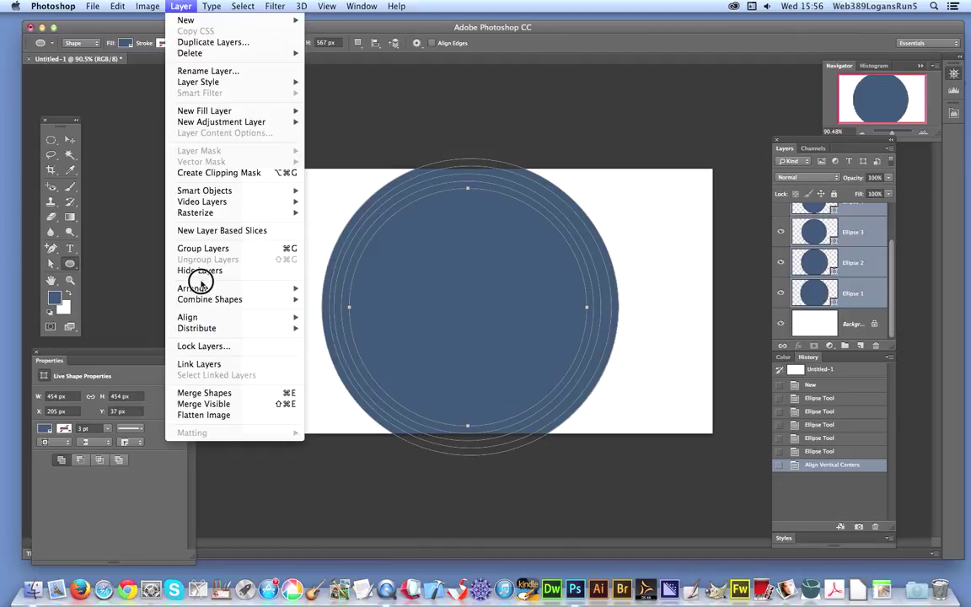
pyautogui.moveTo(188, 317)
pyautogui.click(359, 368)
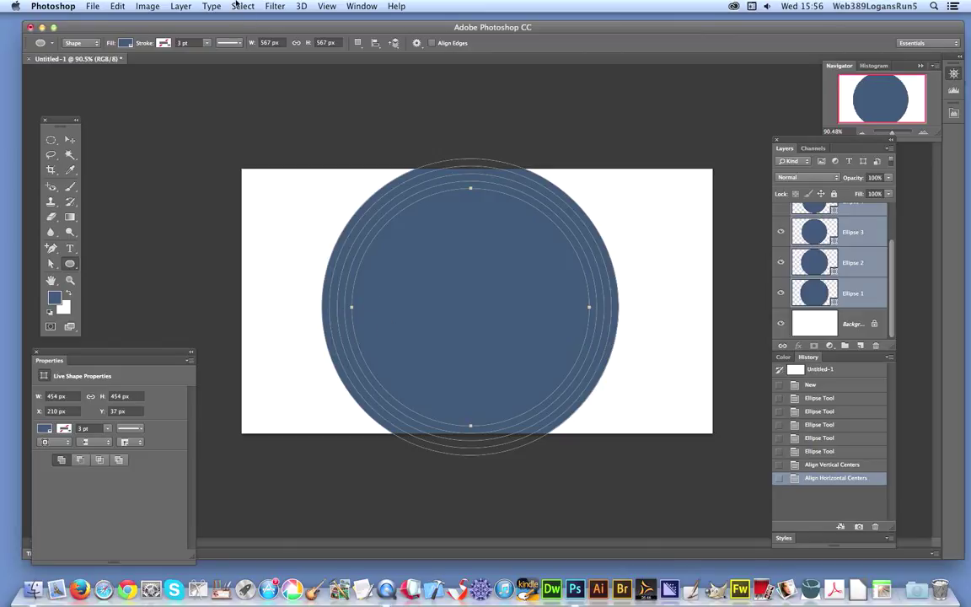
pyautogui.click(180, 7)
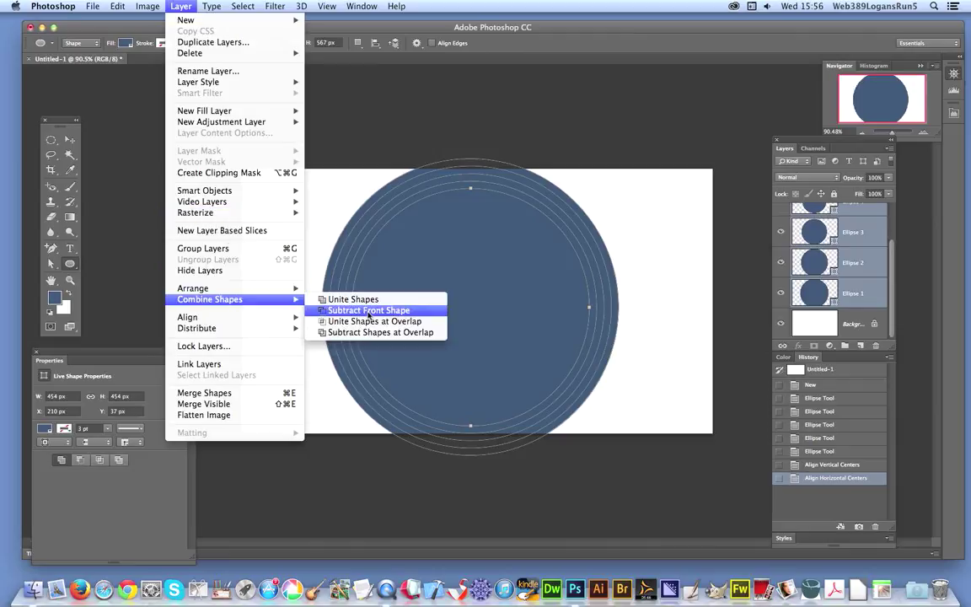
pyautogui.moveTo(210, 299)
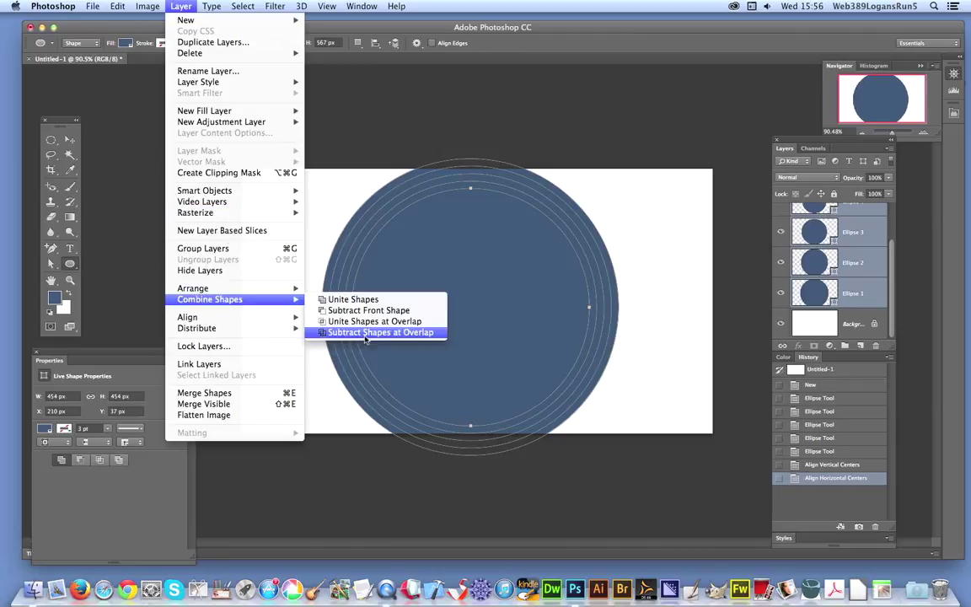
pyautogui.click(366, 334)
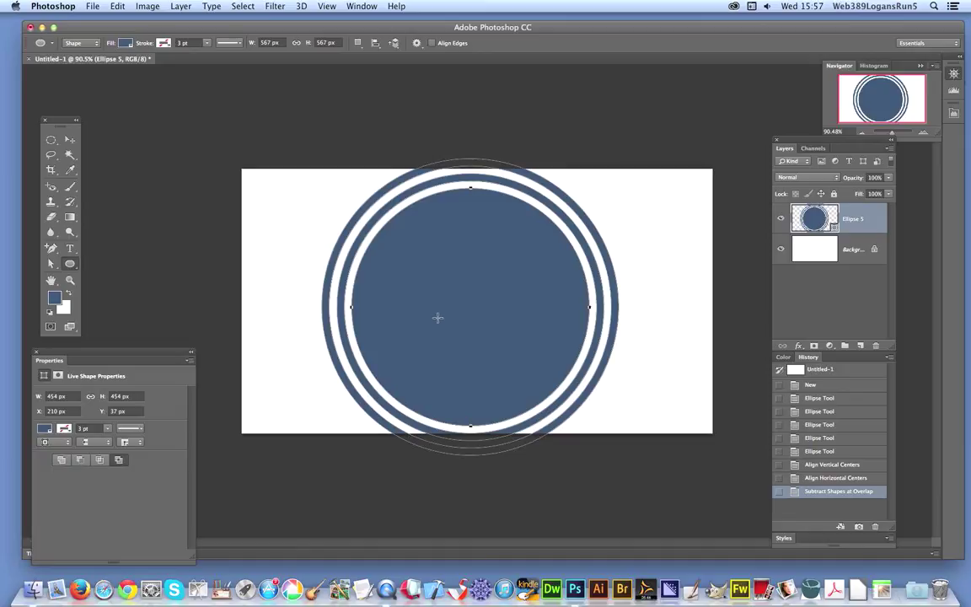
# Step: Save the concentric rings as a custom shape preset
pyautogui.click(112, 6)
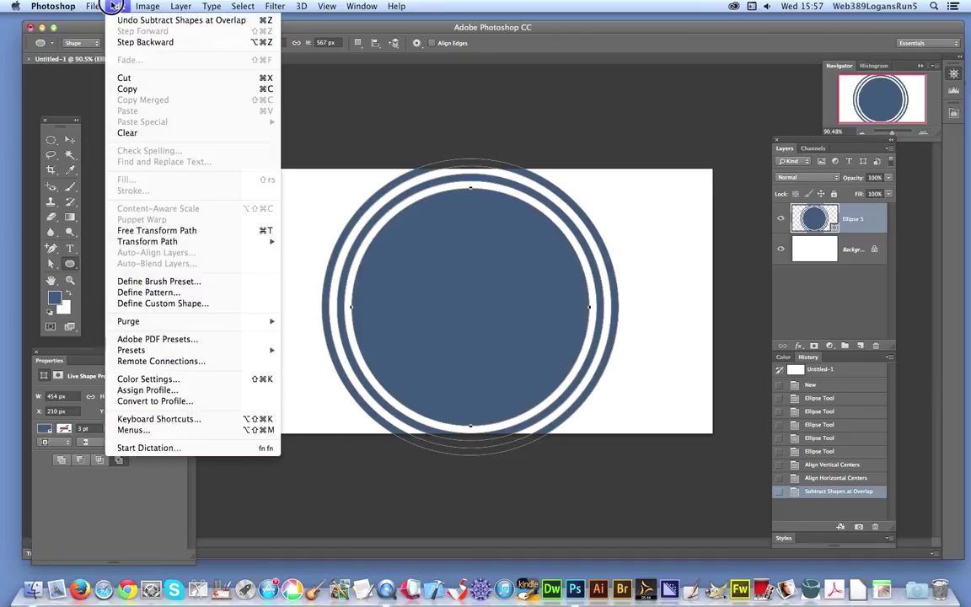
pyautogui.click(186, 306)
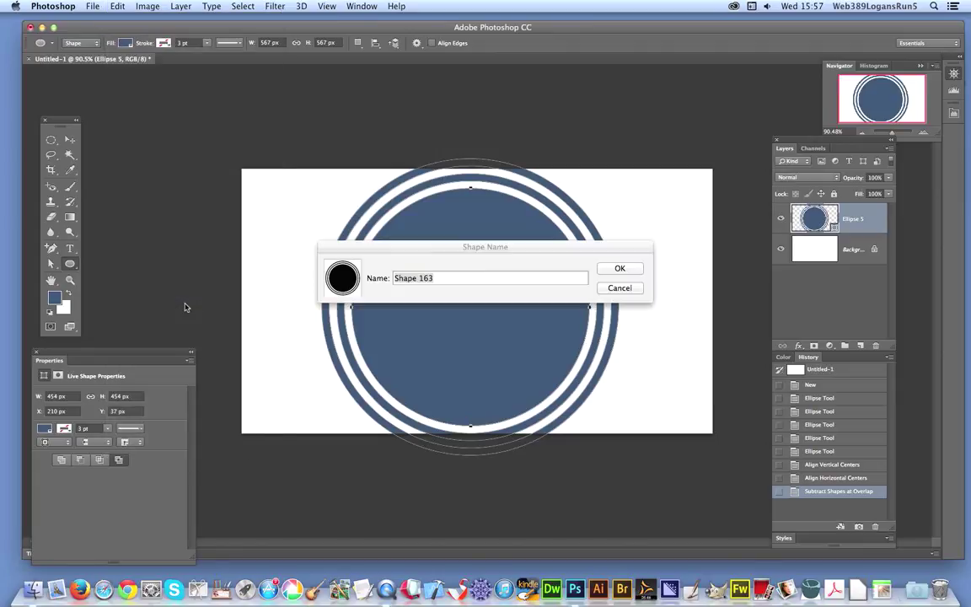
pyautogui.click(636, 276)
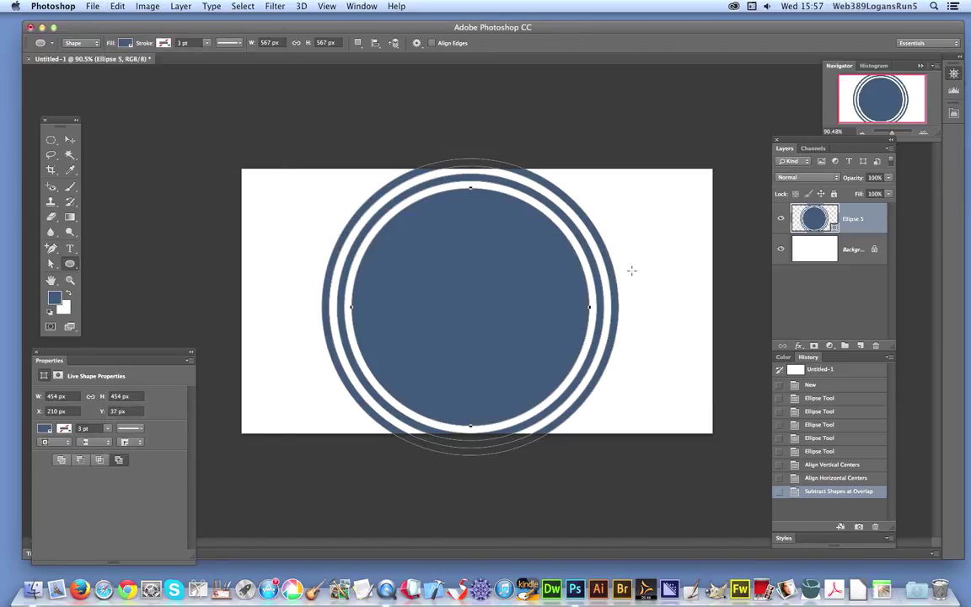
# Step: Clear the path and delete the Ellipse 5 layer, leaving a blank canvas
pyautogui.press('BackSpace')
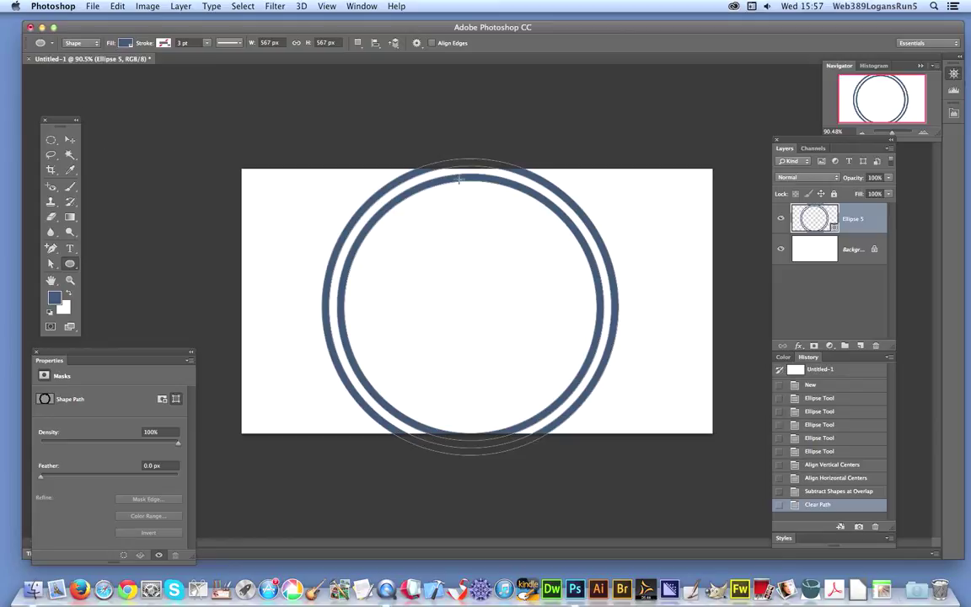
pyautogui.click(874, 346)
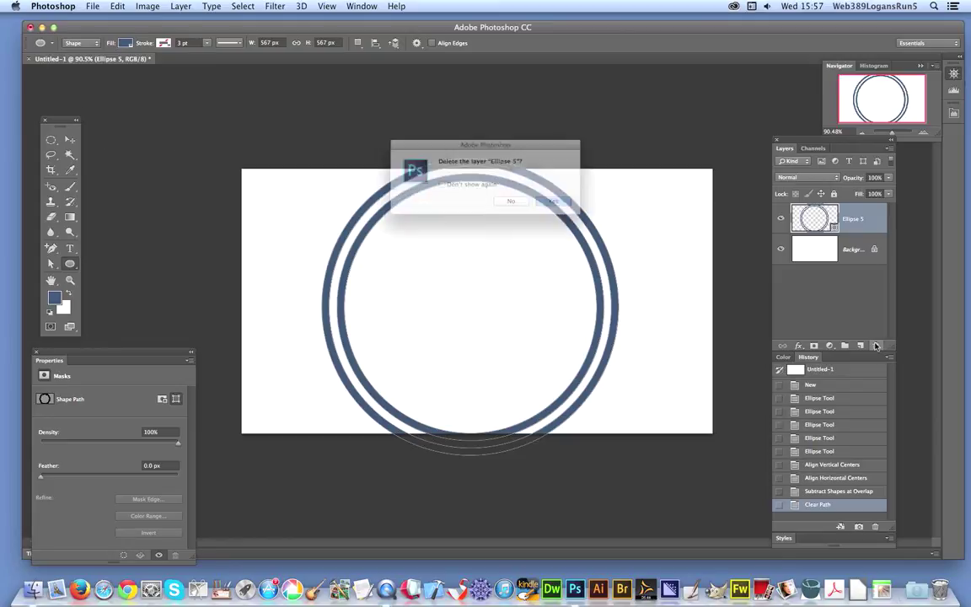
pyautogui.click(573, 208)
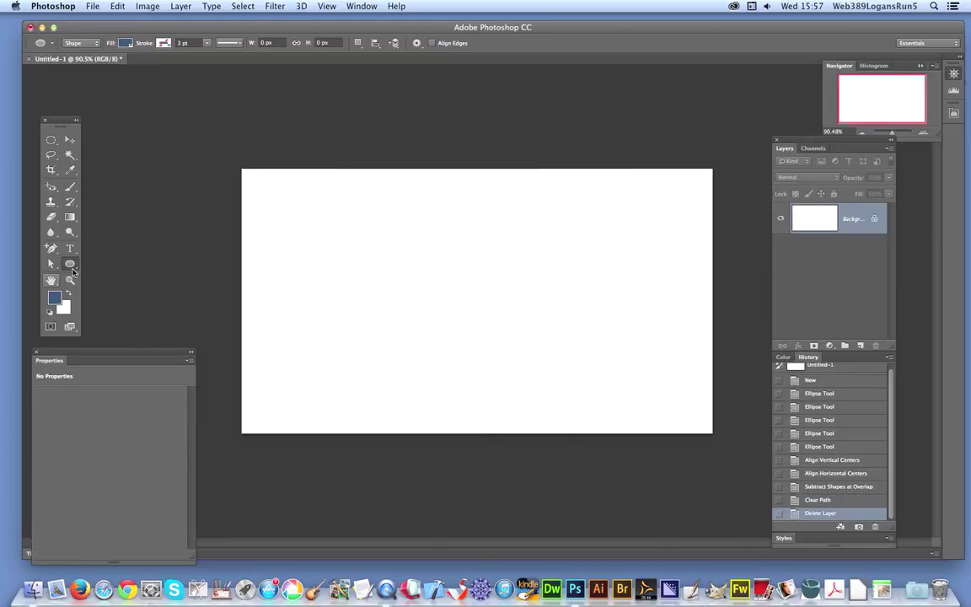
# Step: Draw the concentric ring custom shape preset large across the canvas centre as Shape 1
pyautogui.moveTo(70, 264); pyautogui.dragTo(122, 316)
pyautogui.click(122, 315)
pyautogui.click(463, 46)
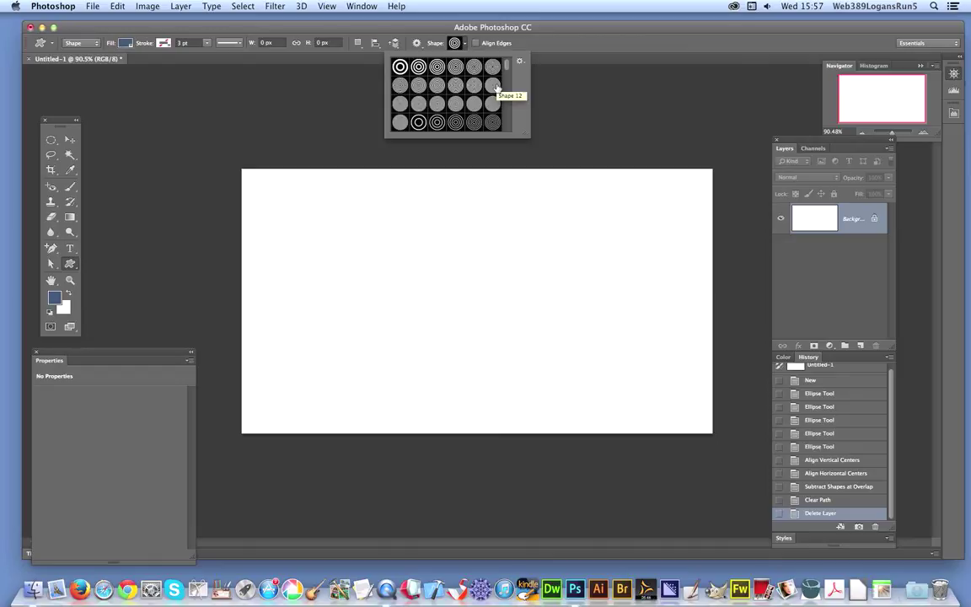
pyautogui.click(492, 104)
pyautogui.click(429, 283)
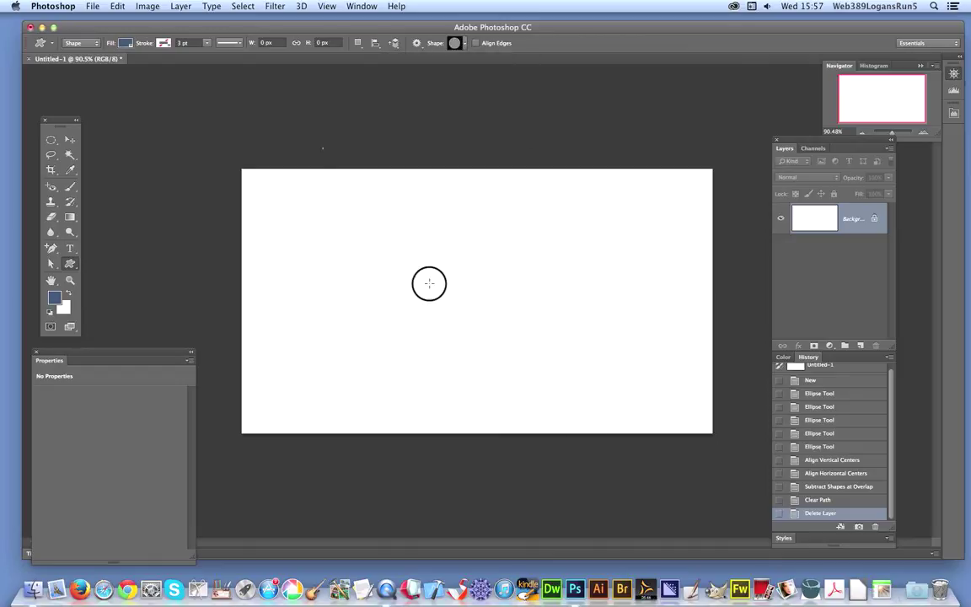
pyautogui.moveTo(321, 145); pyautogui.dragTo(641, 446)
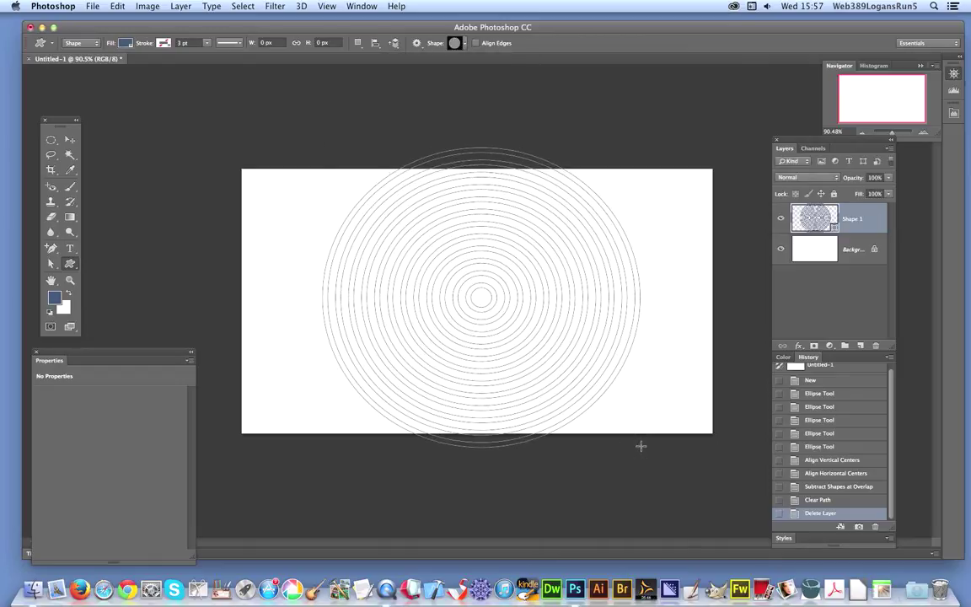